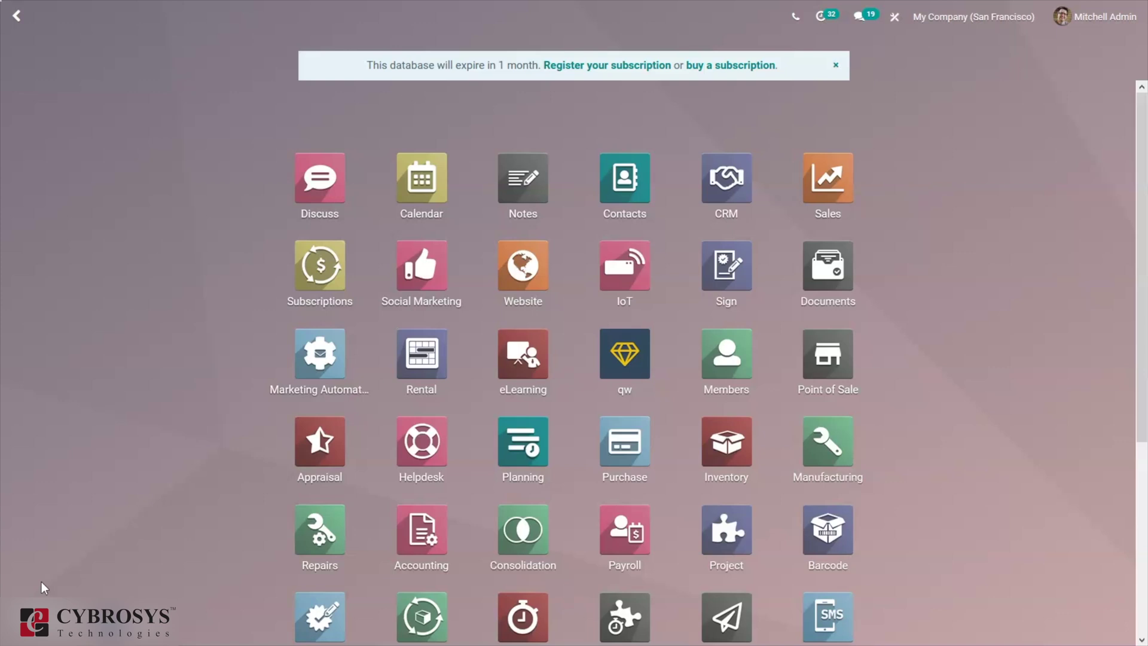
- Open the Sales app from the home grid and start a new quotation
{"action": "left_click", "coordinate": [41, 581]}
{"action": "left_click", "coordinate": [817, 188]}
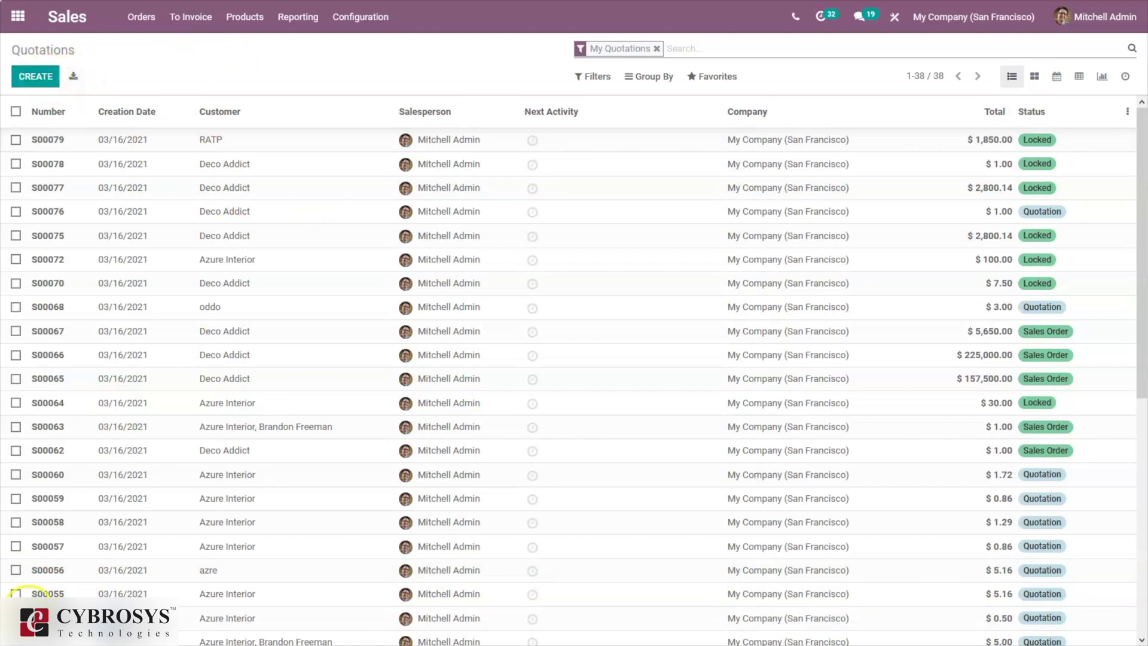
{"action": "left_click", "coordinate": [38, 80]}
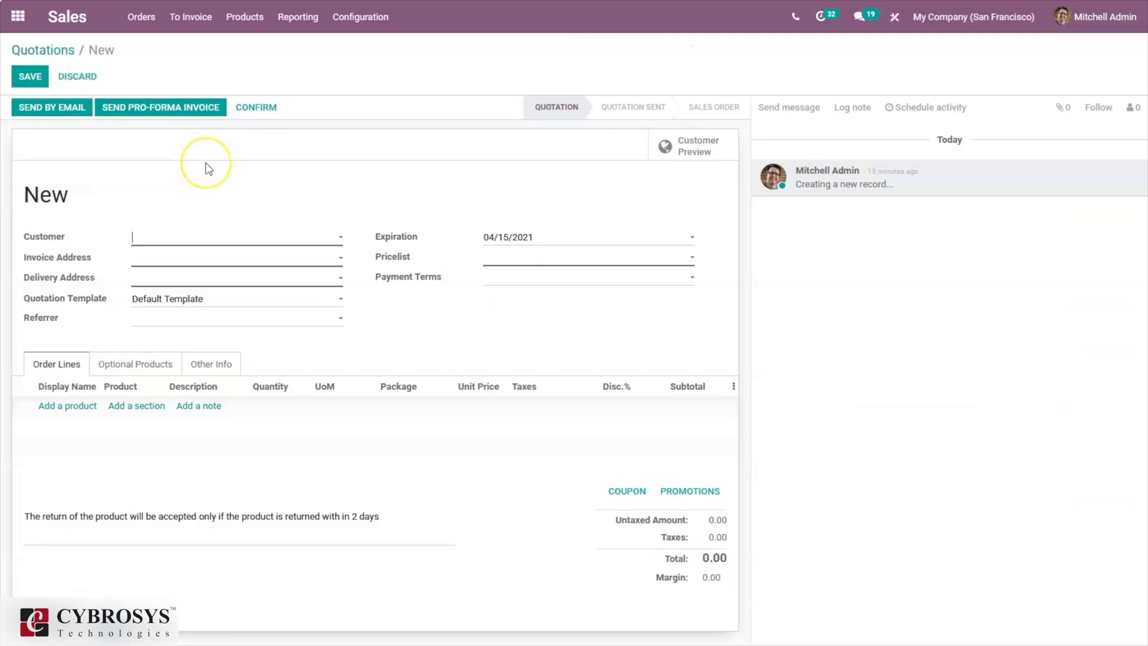
- Create and save a Deco Addict quotation with one [FURN_6666] Acoustic Bloc Screens line
{"action": "left_click", "coordinate": [206, 233]}
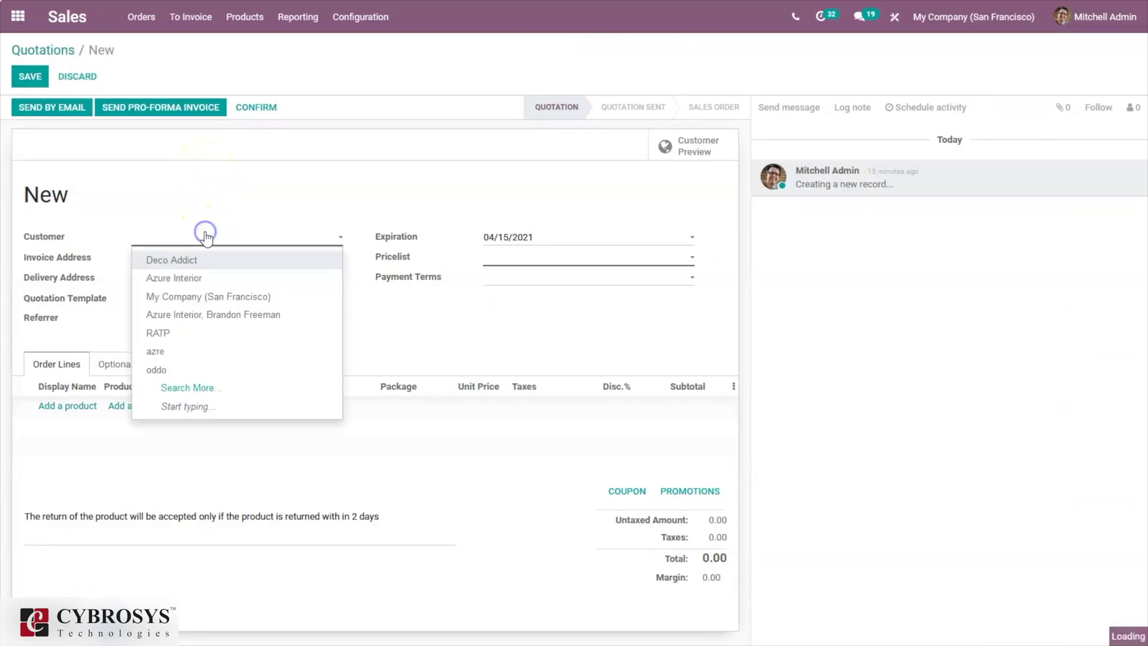
{"action": "left_click", "coordinate": [177, 261]}
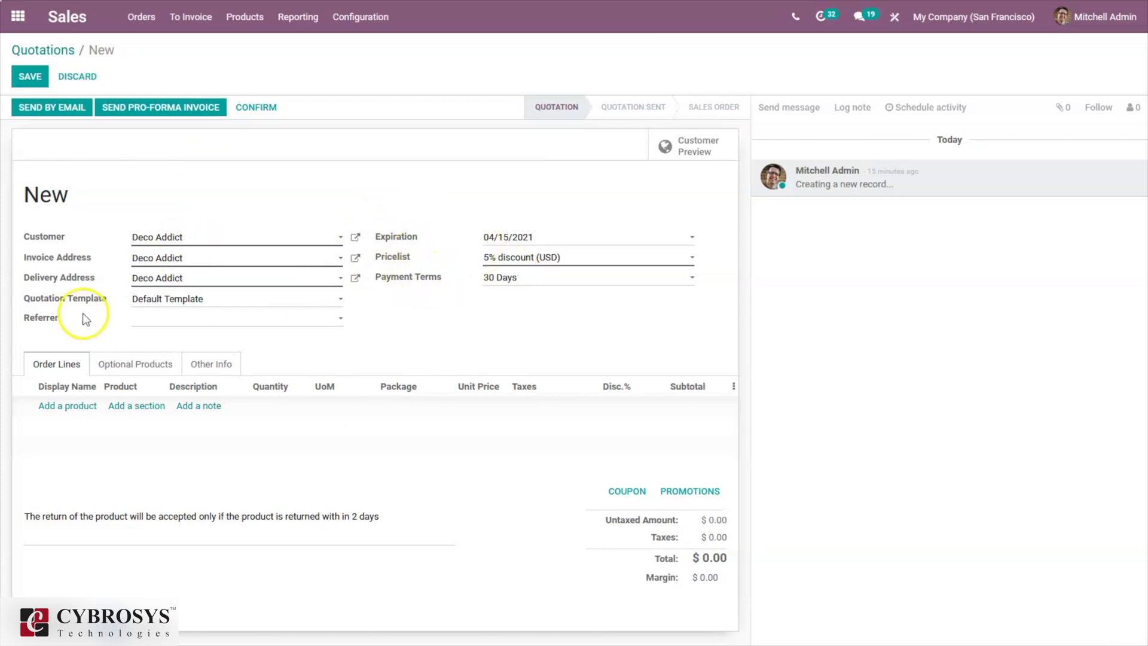
{"action": "left_click", "coordinate": [70, 409]}
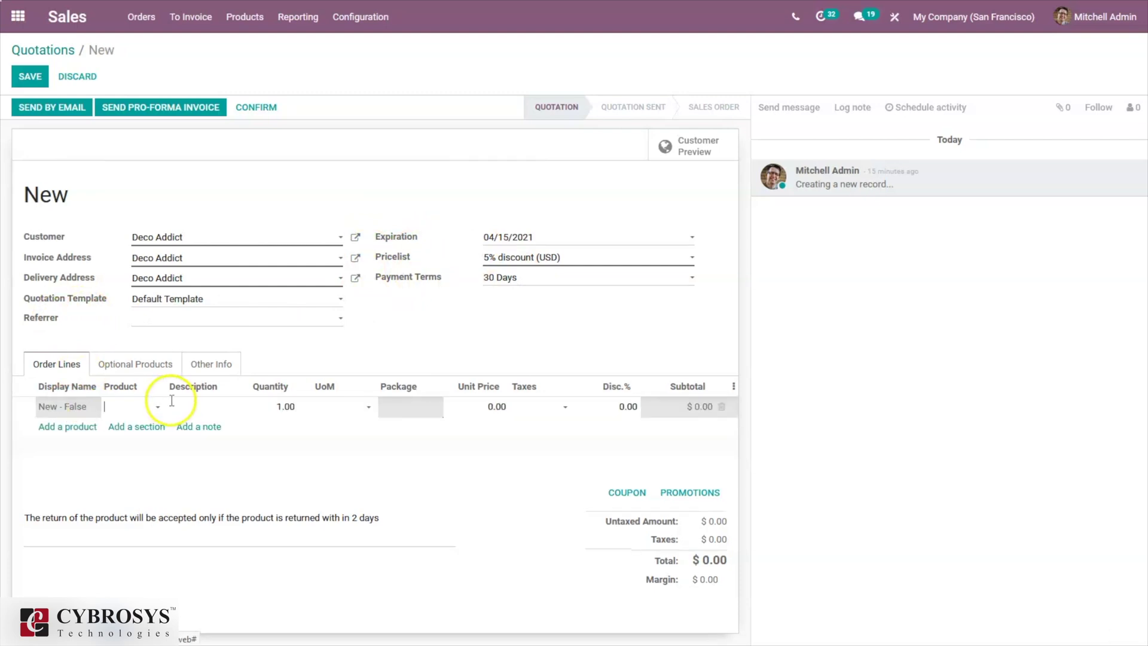
{"action": "left_click", "coordinate": [144, 407]}
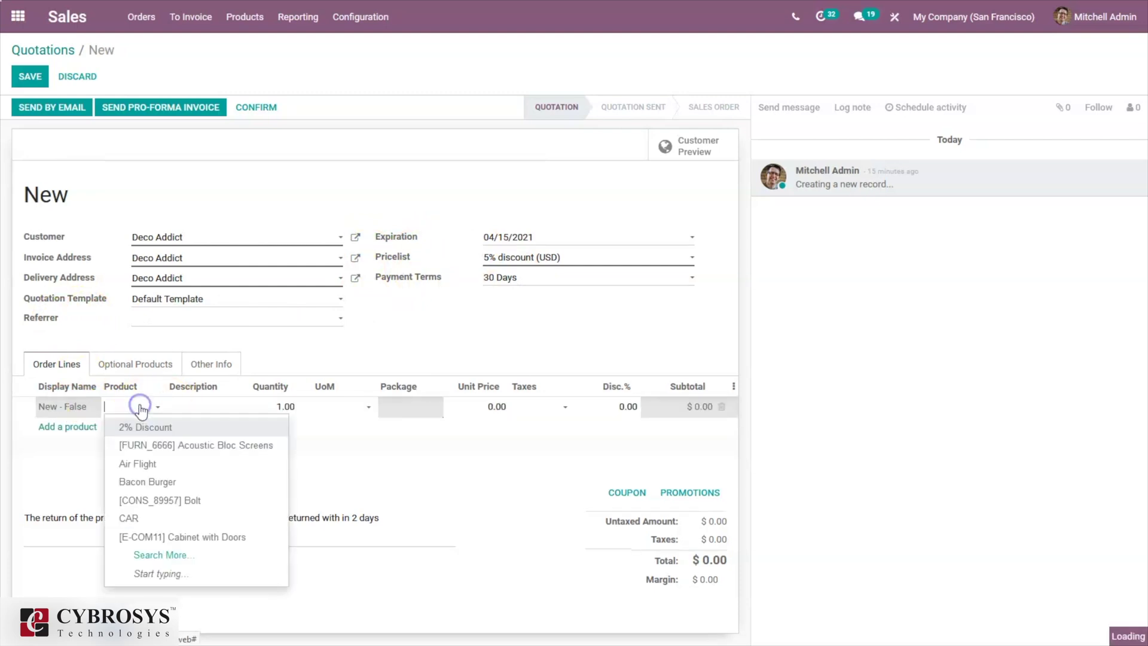
{"action": "left_click", "coordinate": [154, 445]}
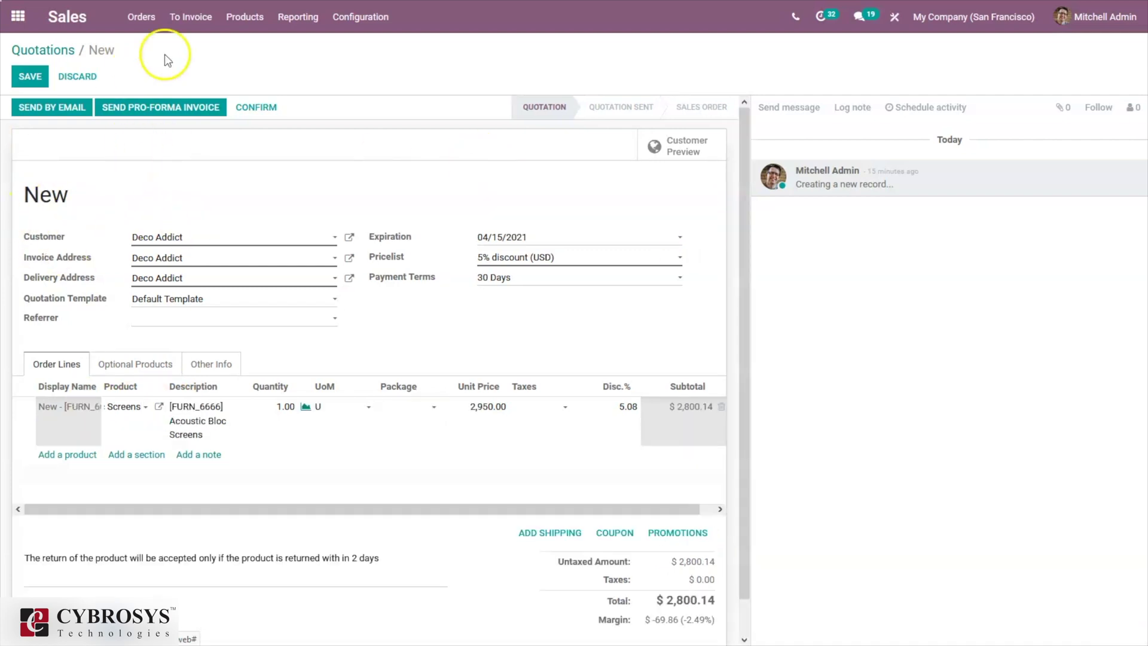
{"action": "left_click", "coordinate": [30, 79]}
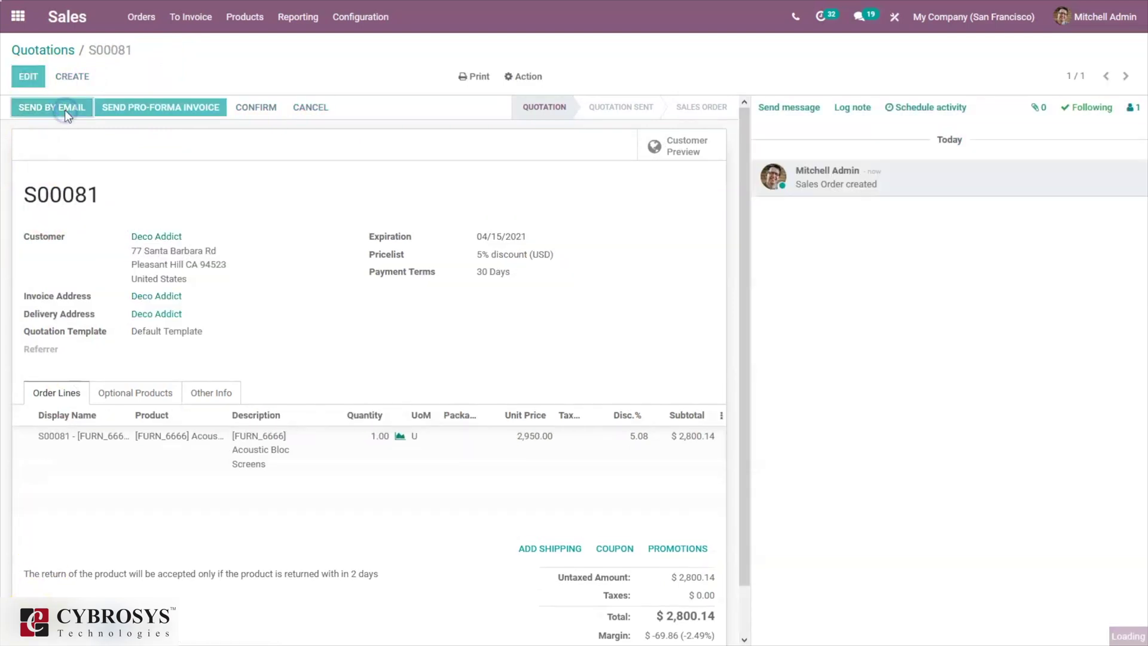
- Email the quotation to the customer with its PDF attached
{"action": "left_click", "coordinate": [65, 111]}
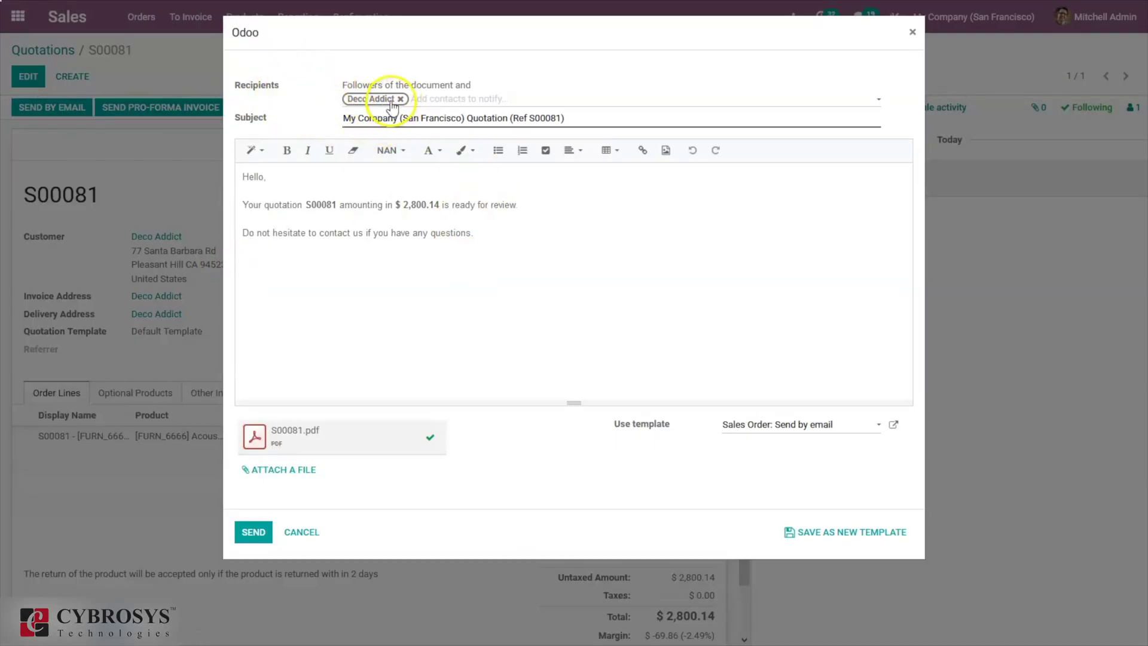
{"action": "left_click", "coordinate": [250, 532]}
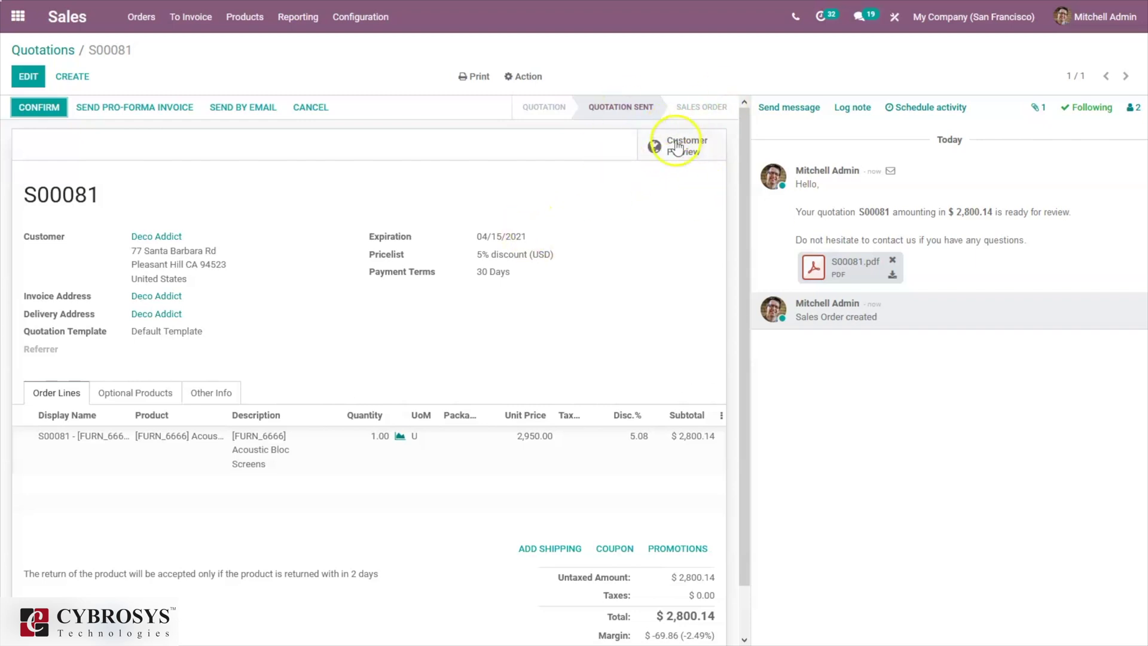
- Preview the quotation in the customer portal, scrolling to pricing and the $2,800.14 total
{"action": "left_click", "coordinate": [698, 153]}
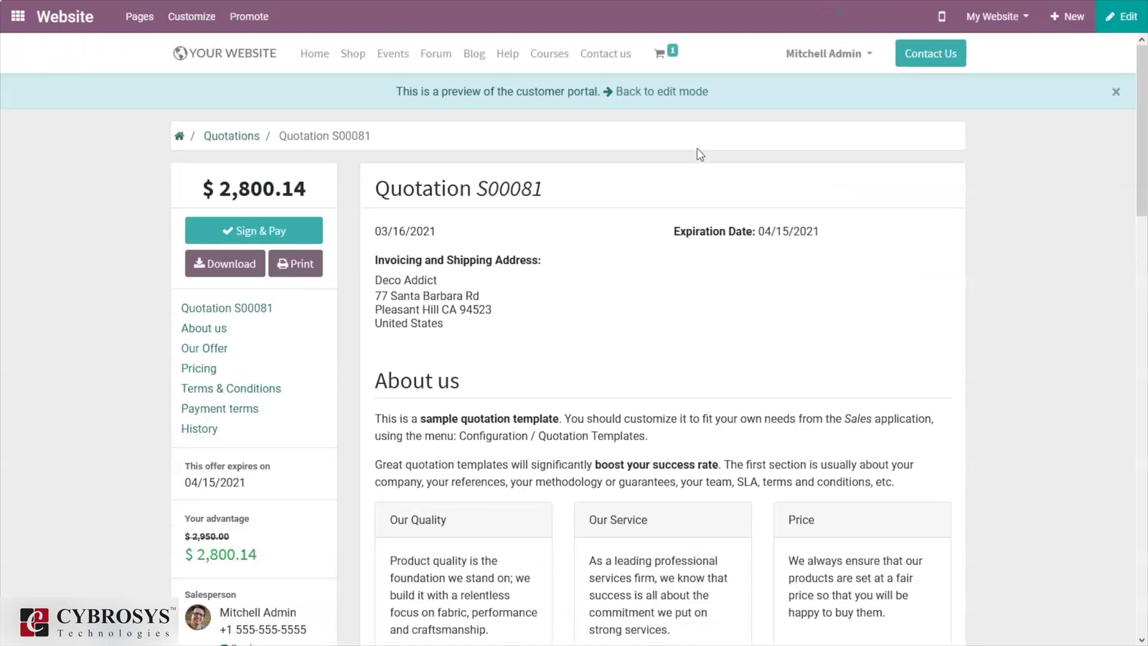
{"action": "left_click_drag", "start_coordinate": [1142, 162], "coordinate": [1143, 351]}
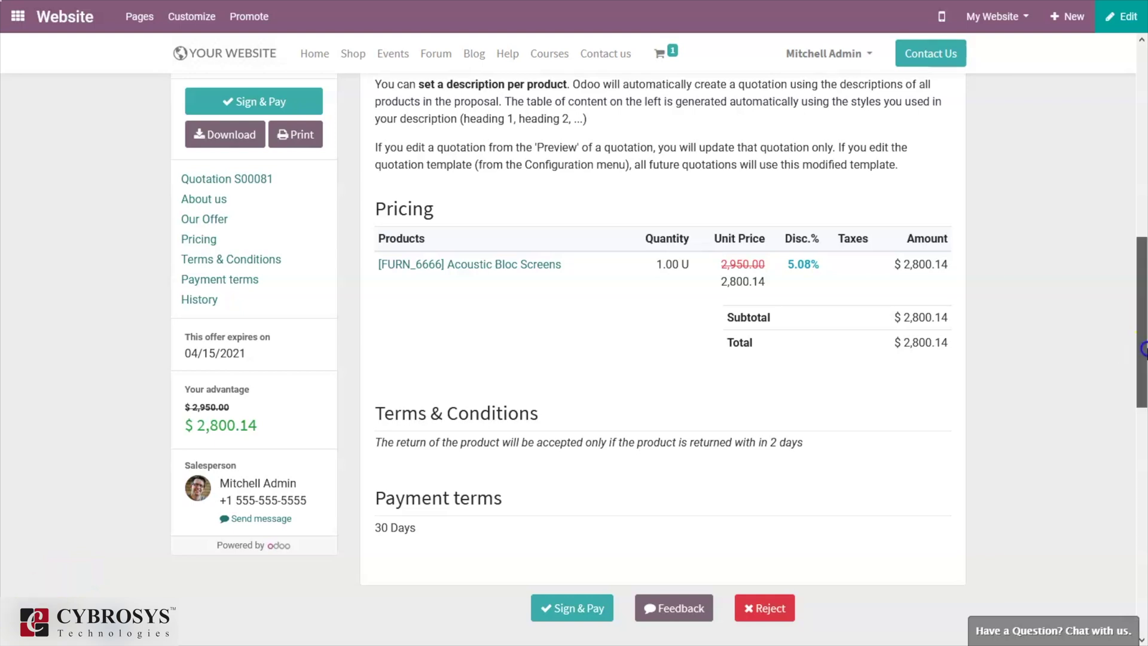
{"action": "left_click_drag", "start_coordinate": [1142, 330], "coordinate": [1142, 108]}
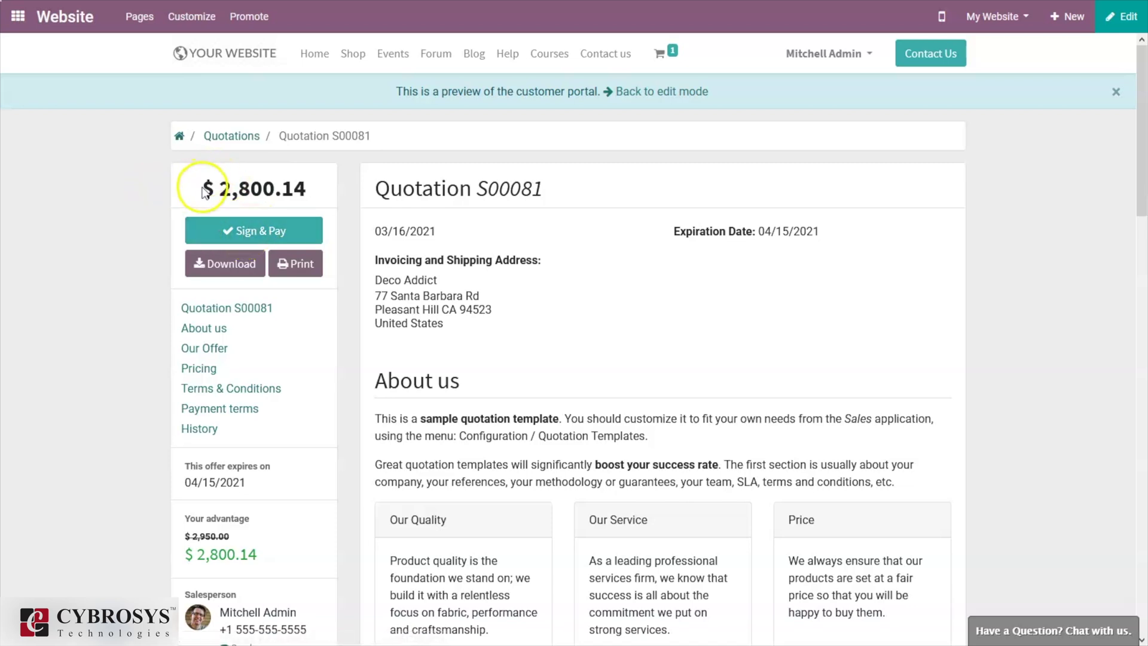
{"action": "left_click_drag", "start_coordinate": [200, 188], "coordinate": [318, 201]}
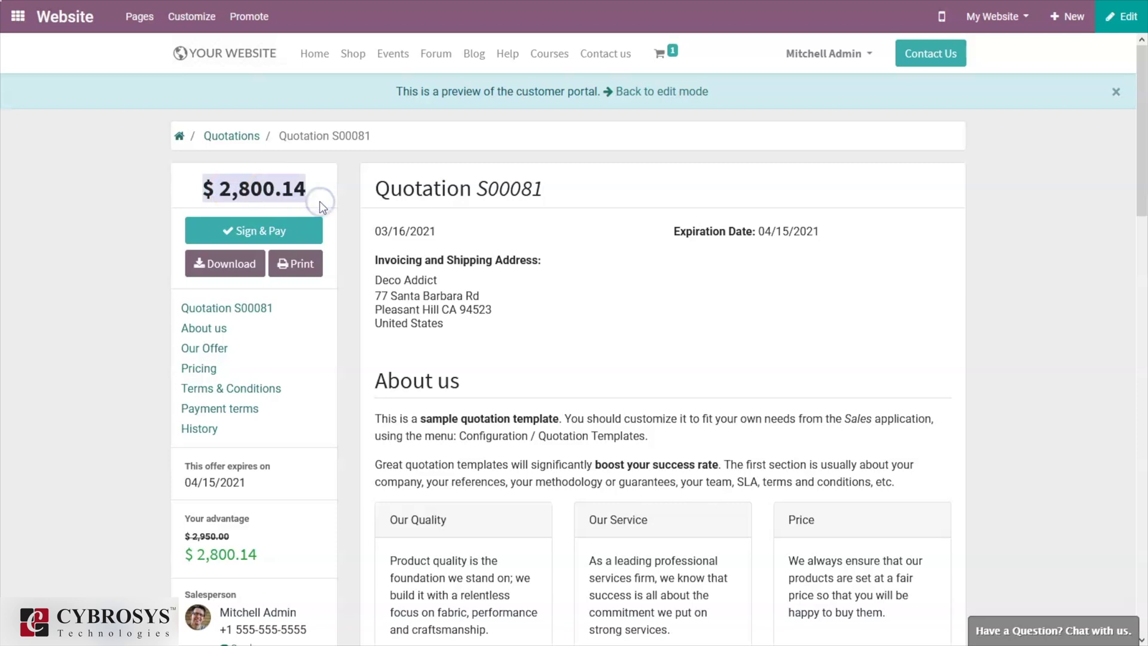
{"action": "left_click", "coordinate": [319, 201]}
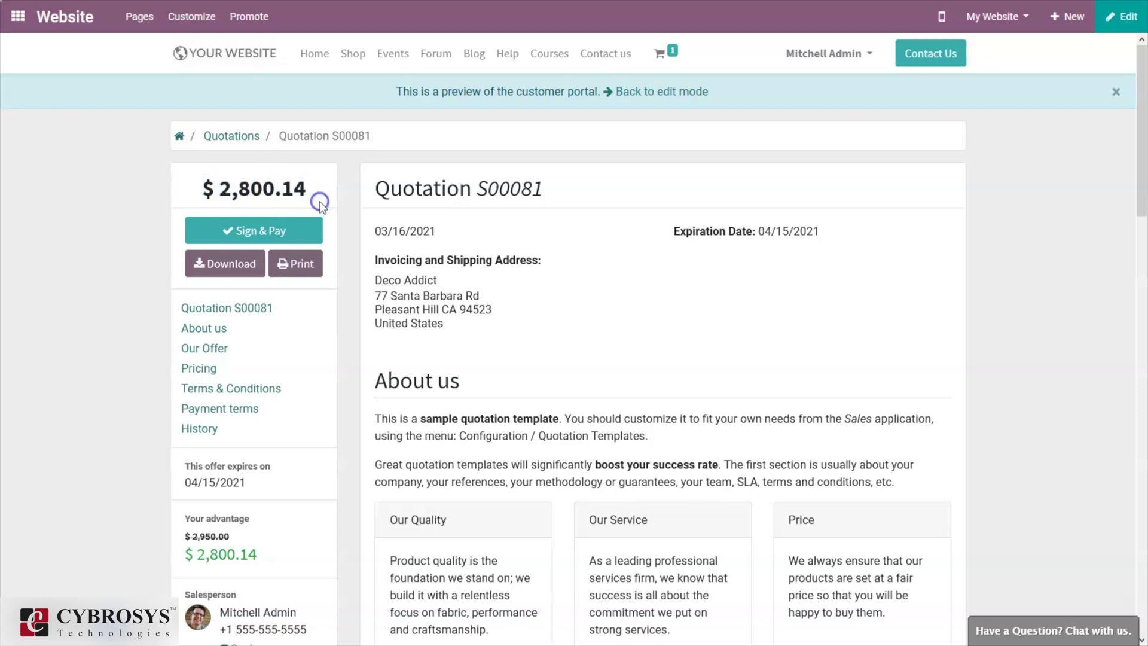
- Draw the customer's signature and accept and sign the quotation
{"action": "left_click", "coordinate": [250, 225]}
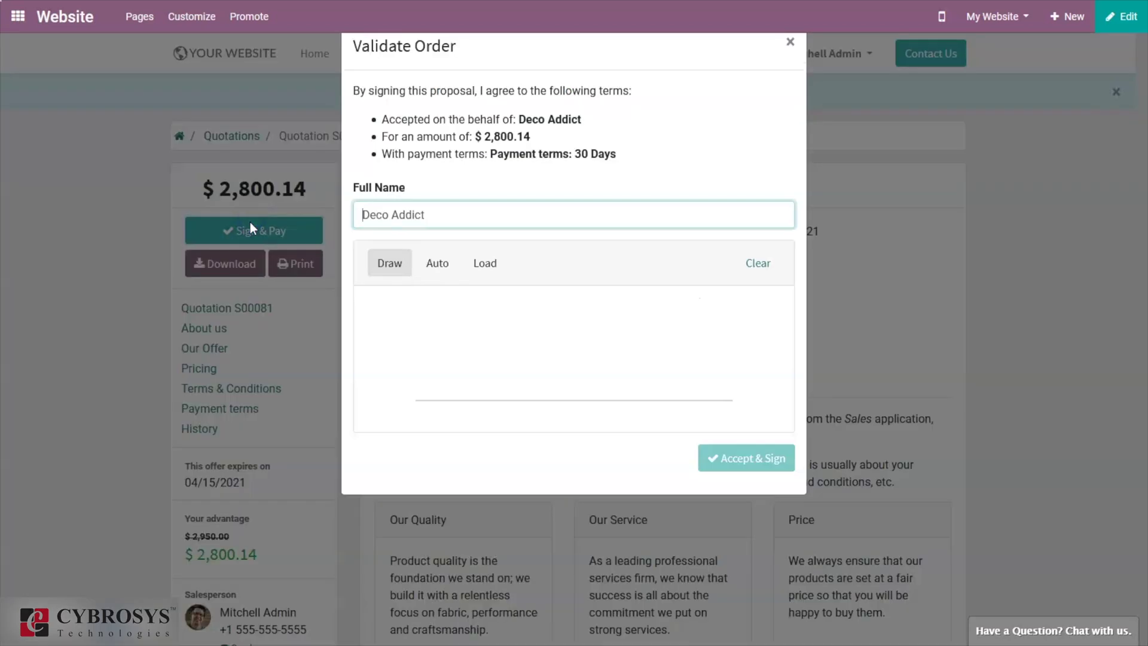
{"action": "left_click_drag", "start_coordinate": [492, 299], "coordinate": [478, 353]}
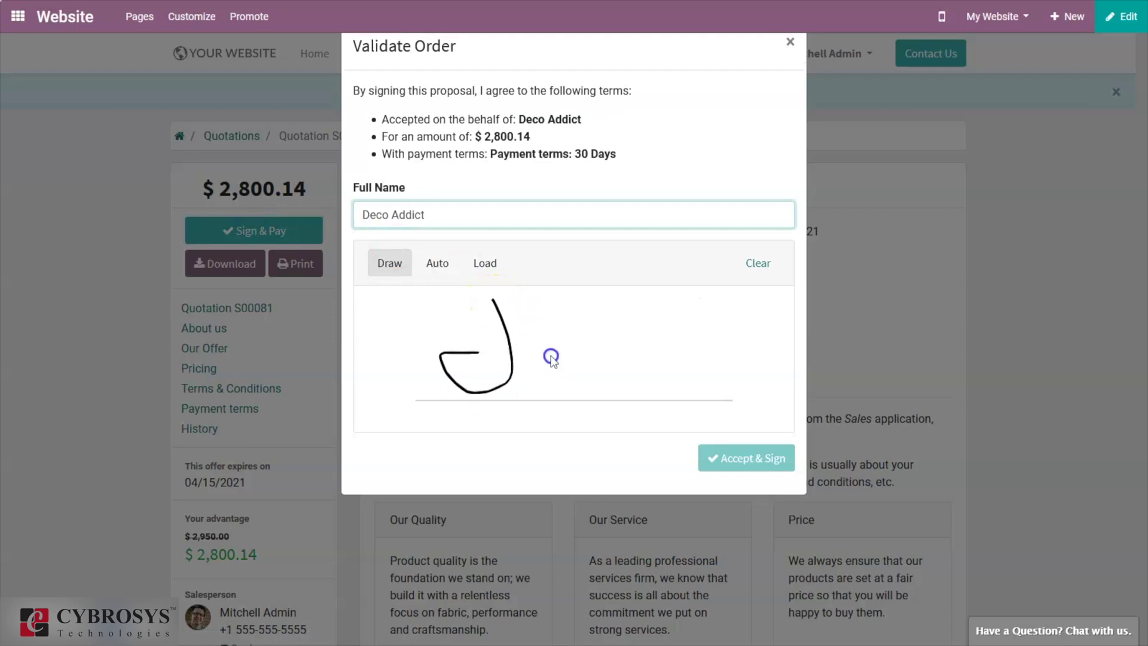
{"action": "mouse_move", "coordinate": [550, 357]}
{"action": "left_mouse_down"}
{"action": "mouse_move", "coordinate": [590, 387]}
{"action": "mouse_move", "coordinate": [541, 383]}
{"action": "left_mouse_up"}
{"action": "left_click", "coordinate": [745, 458]}
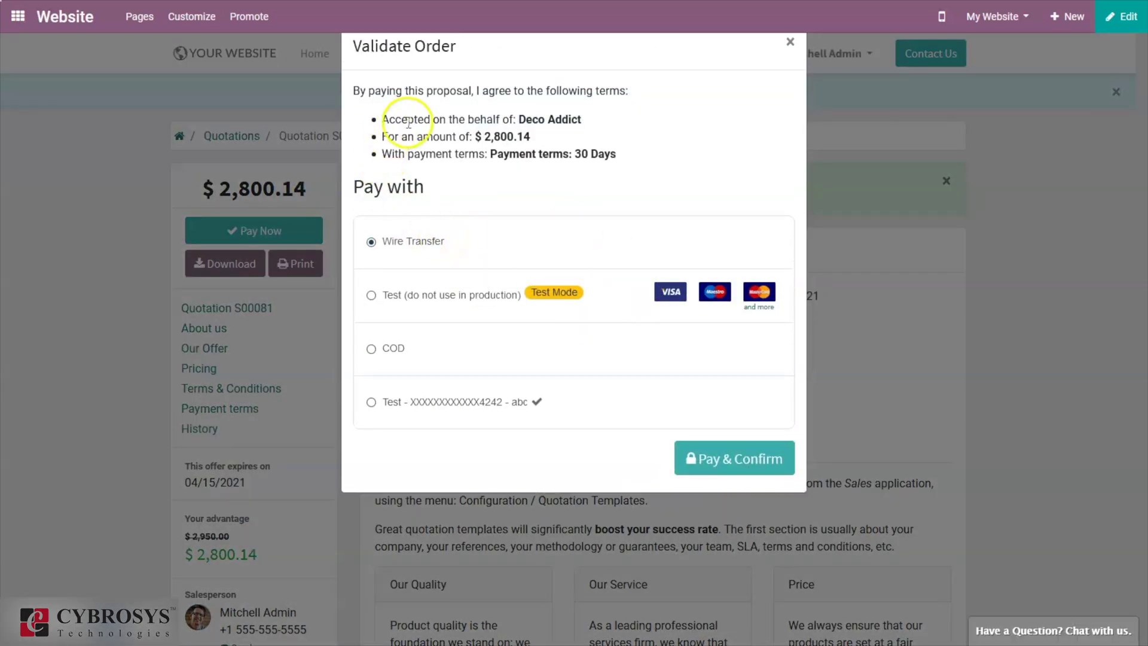
- Pay with the saved Test card and confirm the order
{"action": "left_click", "coordinate": [422, 394]}
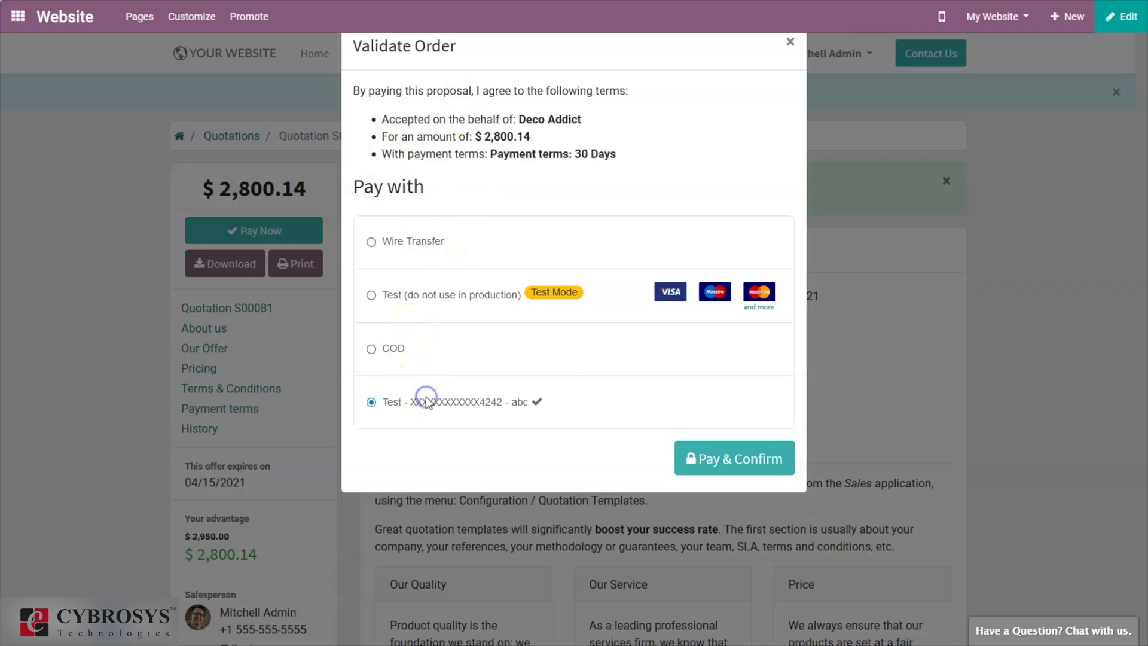
{"action": "left_click", "coordinate": [751, 453]}
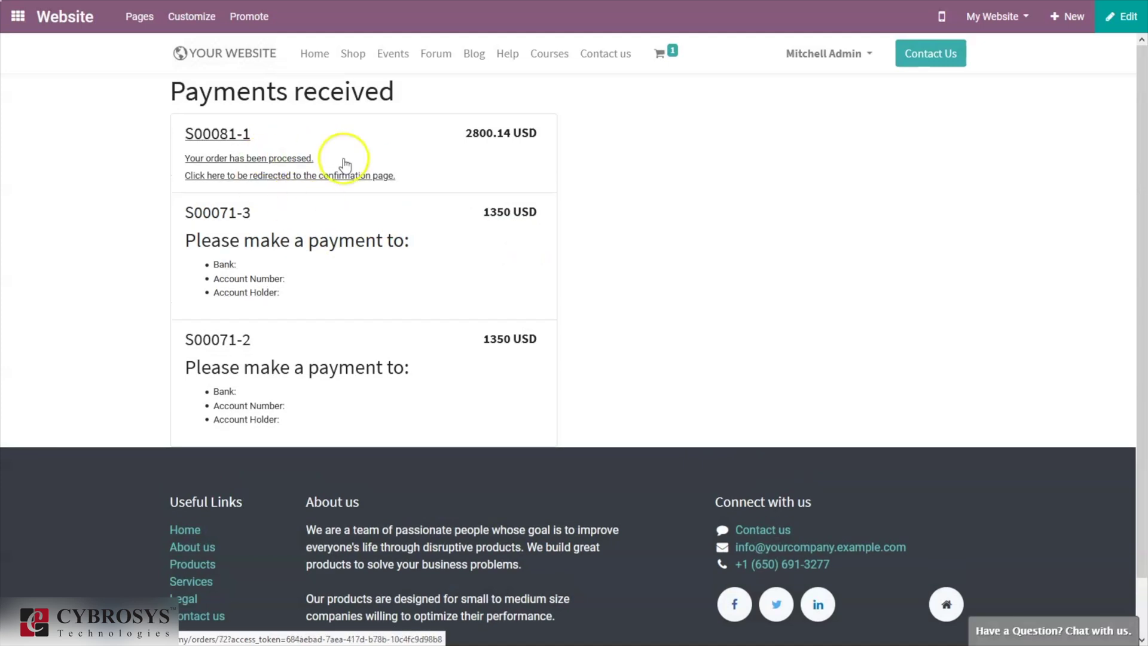
{"action": "left_click", "coordinate": [305, 176]}
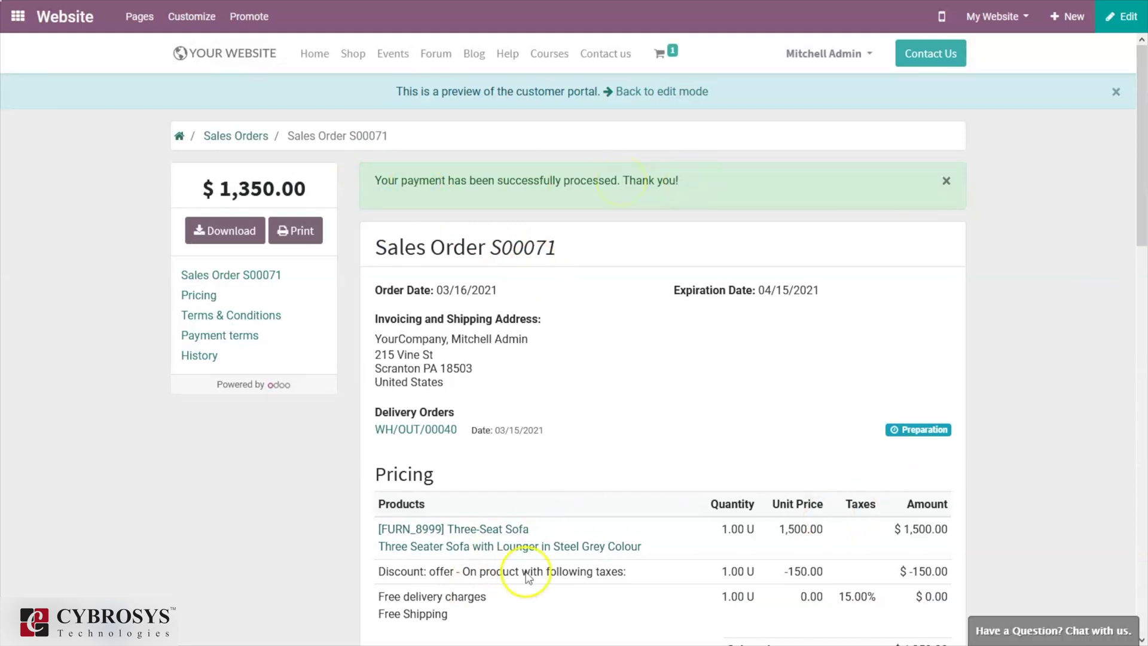
- Scroll through the paid order's confirmation page in the portal
{"action": "mouse_move", "coordinate": [1141, 167]}
{"action": "left_mouse_down"}
{"action": "mouse_move", "coordinate": [1143, 304]}
{"action": "mouse_move", "coordinate": [1143, 102]}
{"action": "left_mouse_up"}
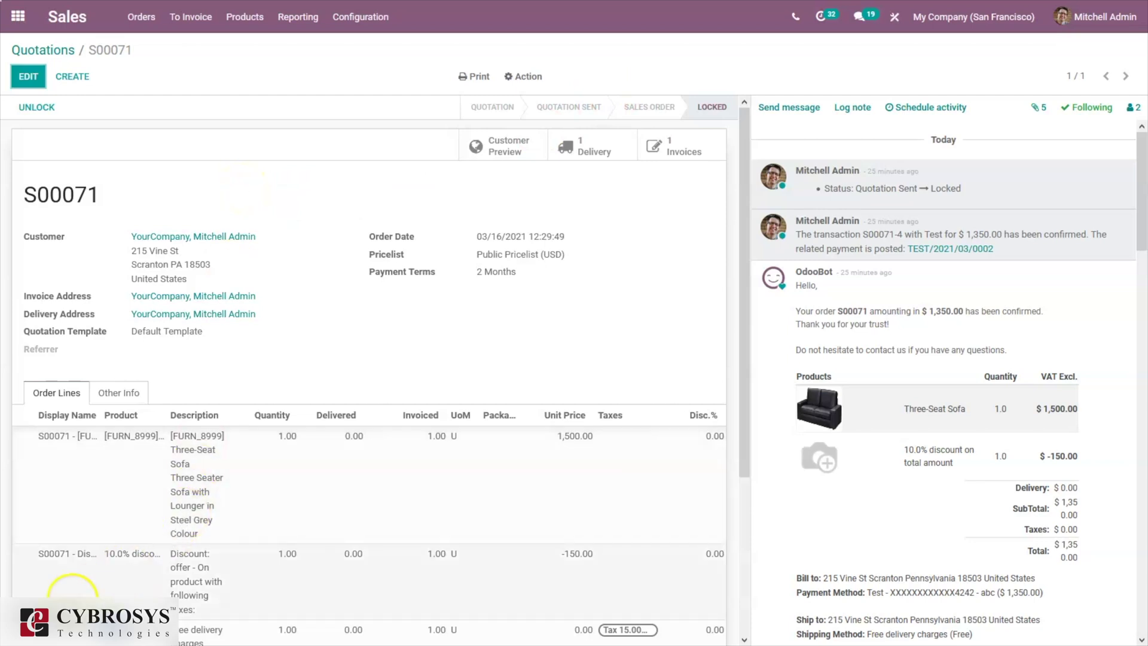
- Unlock the locked sales order
{"action": "left_click", "coordinate": [39, 109]}
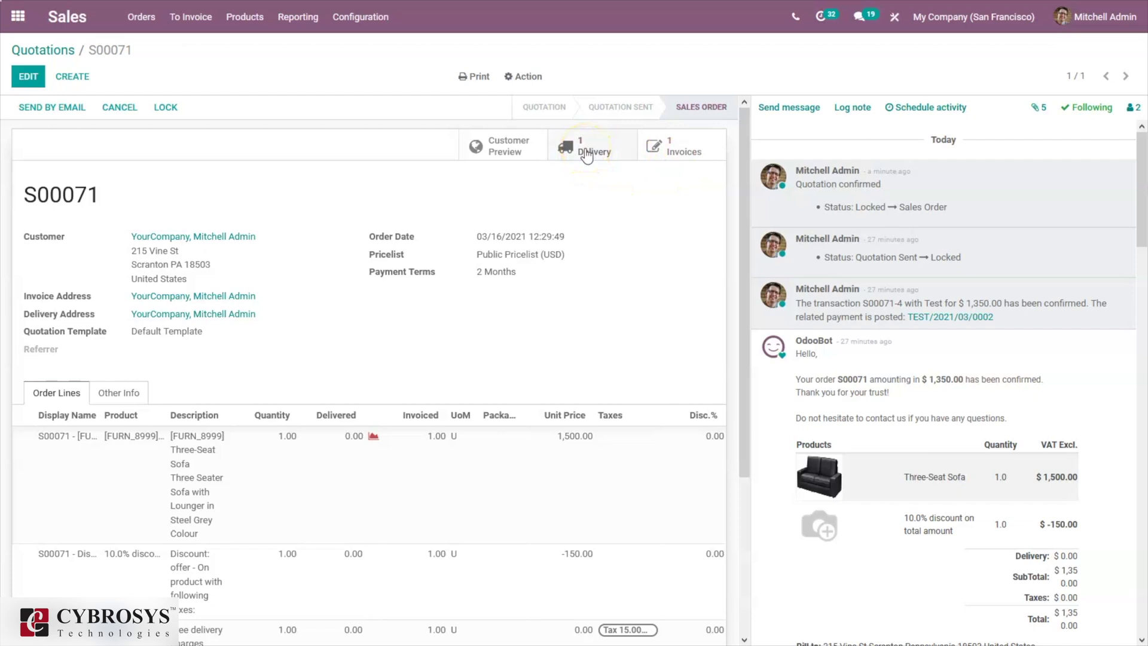
- Open the order's draft $1,350.00 invoice and preview it in the customer portal
{"action": "left_click", "coordinate": [670, 155]}
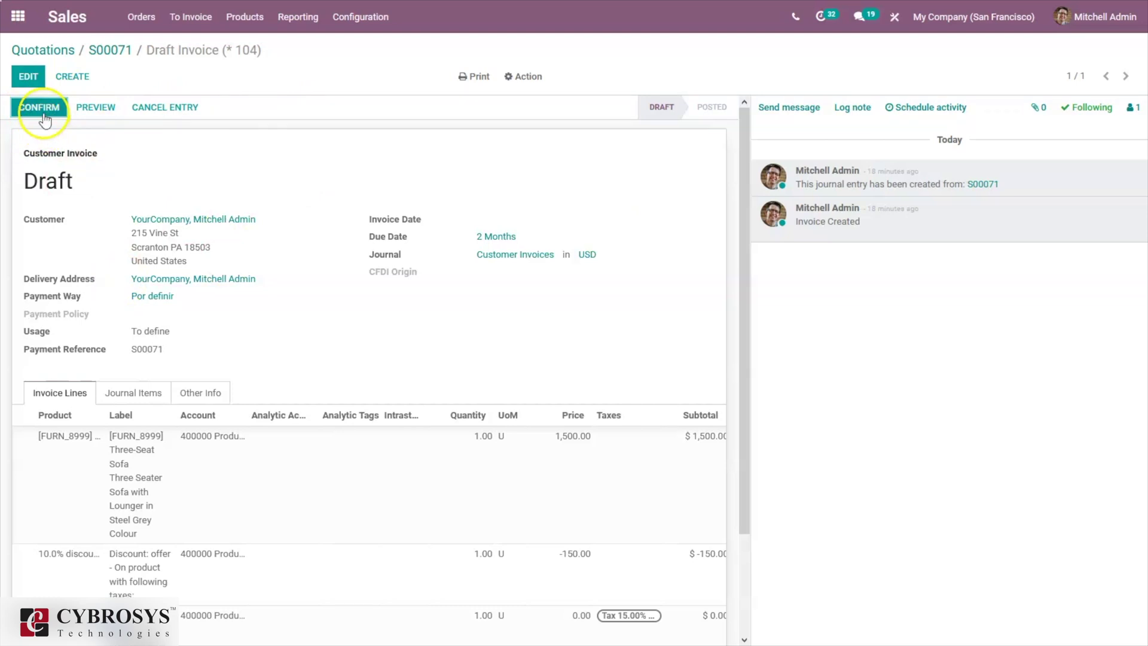
{"action": "left_click", "coordinate": [104, 51]}
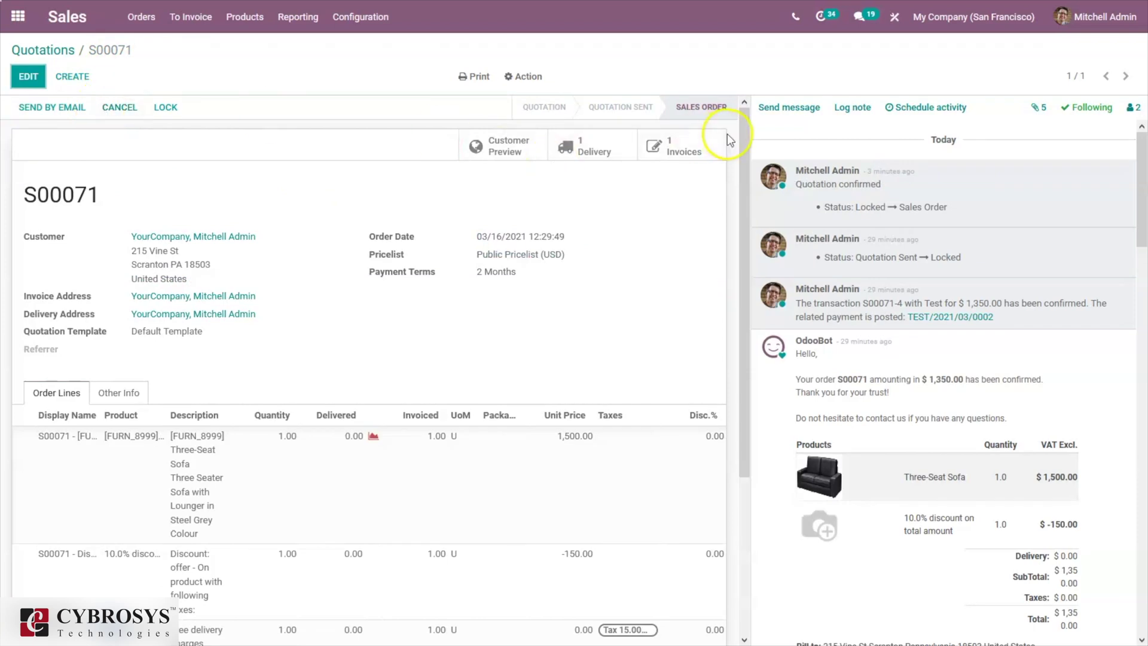
{"action": "left_click", "coordinate": [681, 145]}
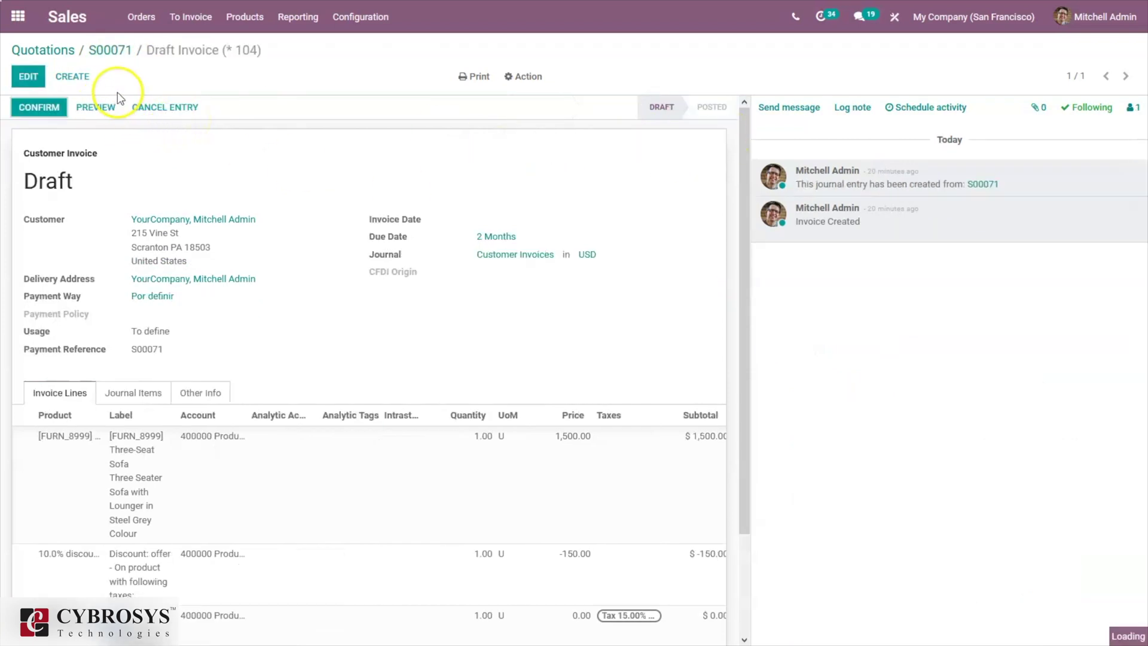
{"action": "left_click", "coordinate": [111, 113]}
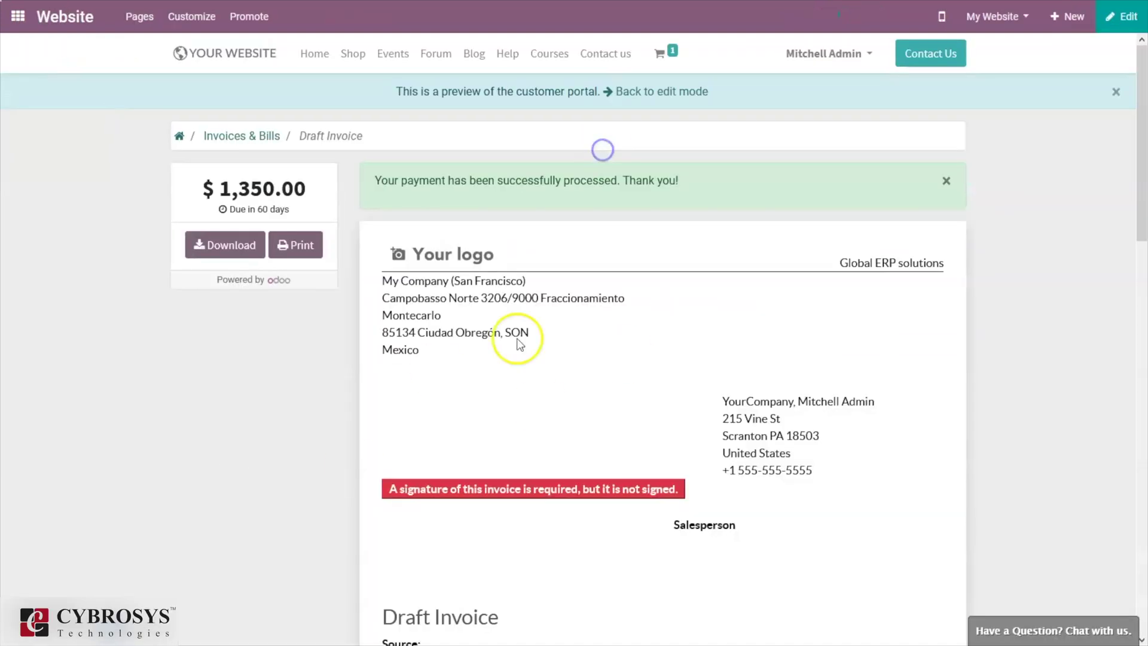
{"action": "left_click", "coordinate": [1142, 132]}
{"action": "left_click_drag", "start_coordinate": [1143, 131], "coordinate": [1143, 286]}
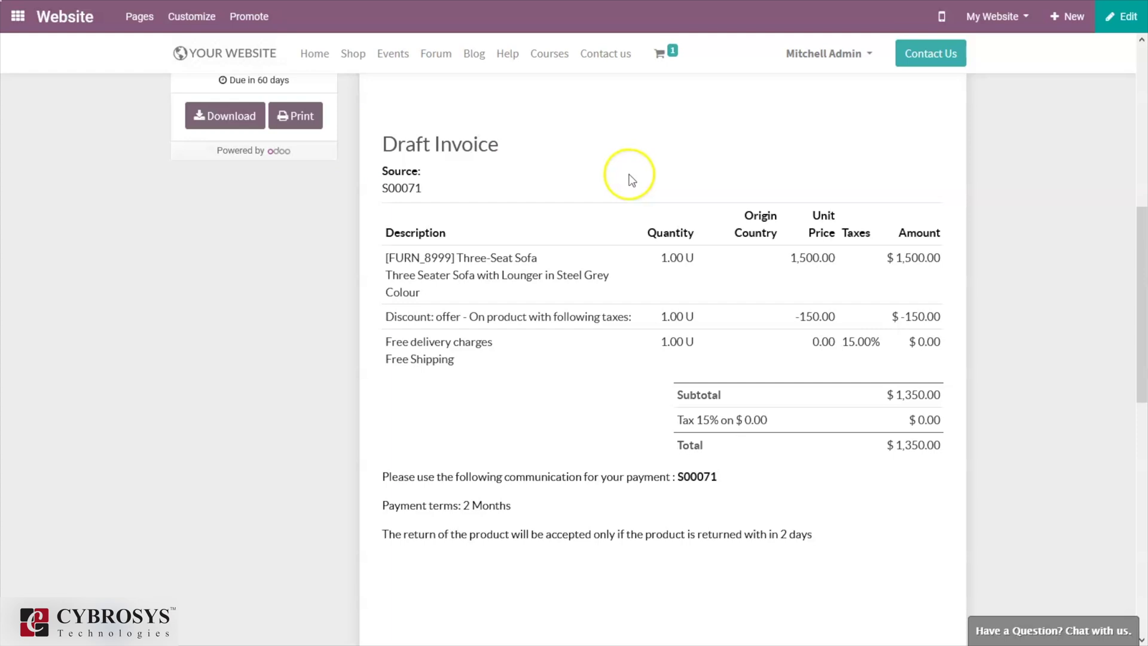
{"action": "left_click_drag", "start_coordinate": [1143, 256], "coordinate": [1144, 151]}
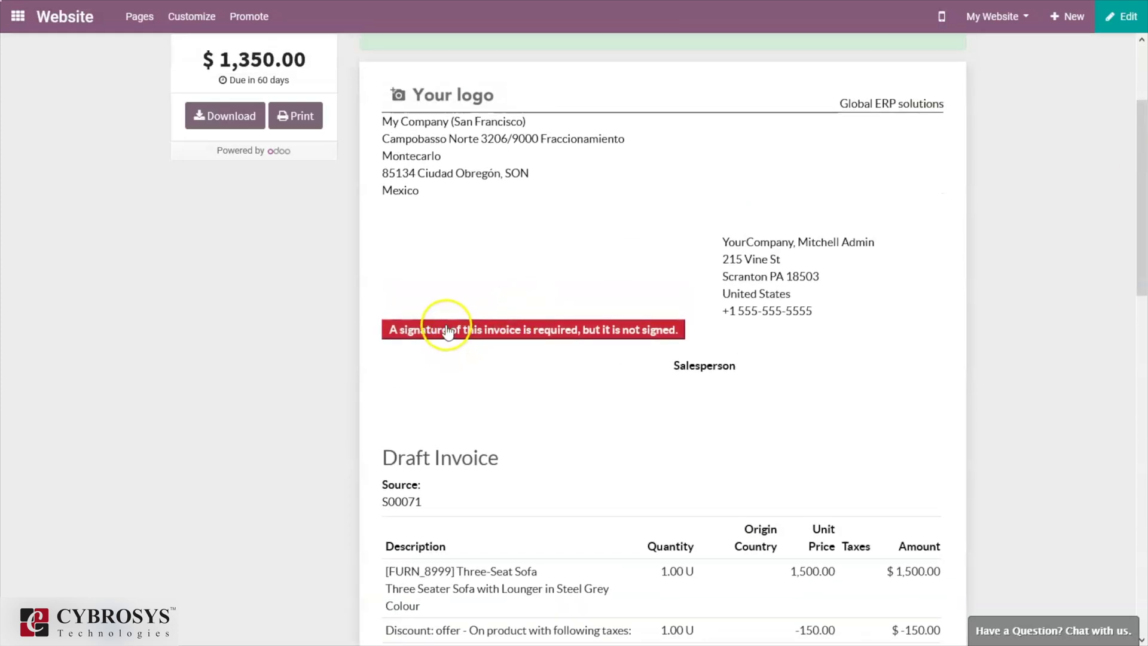
{"action": "left_click", "coordinate": [512, 333]}
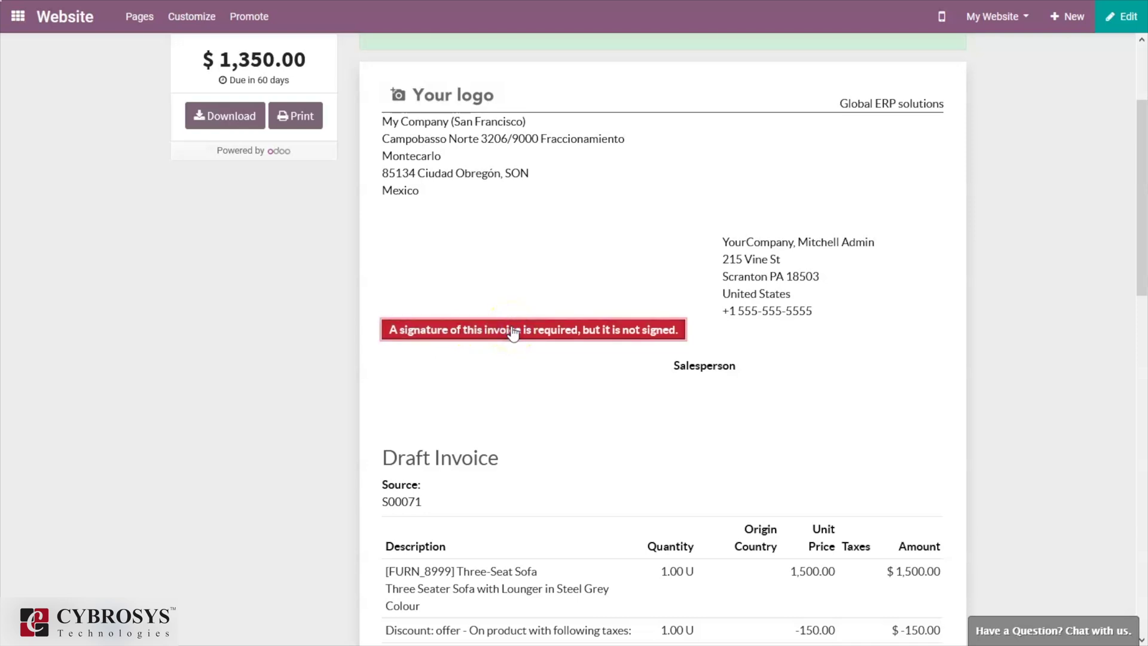
{"action": "left_click", "coordinate": [641, 521]}
{"action": "left_click", "coordinate": [492, 332]}
{"action": "left_click_drag", "start_coordinate": [1142, 225], "coordinate": [1143, 161]}
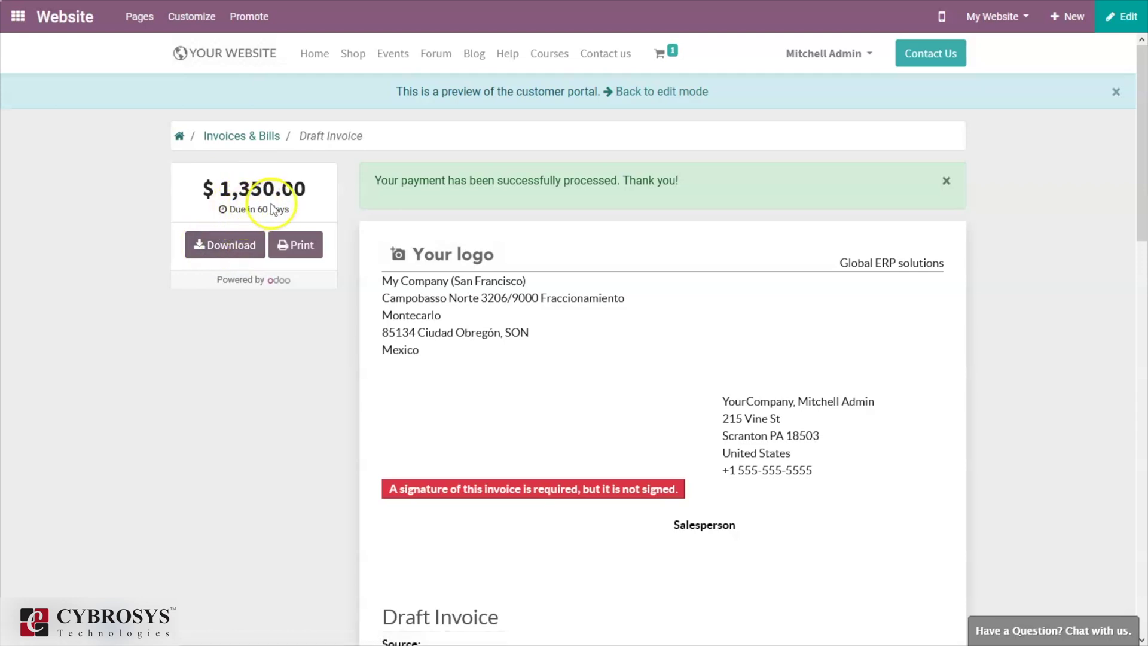
{"action": "left_click", "coordinate": [203, 250]}
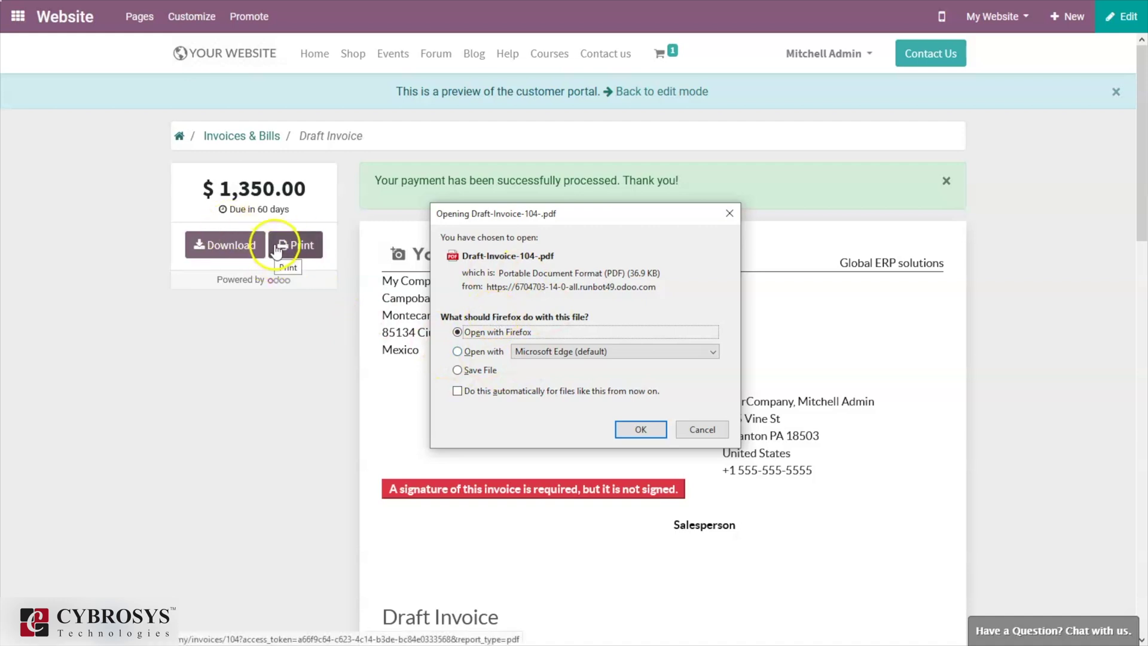
{"action": "left_click", "coordinate": [729, 213]}
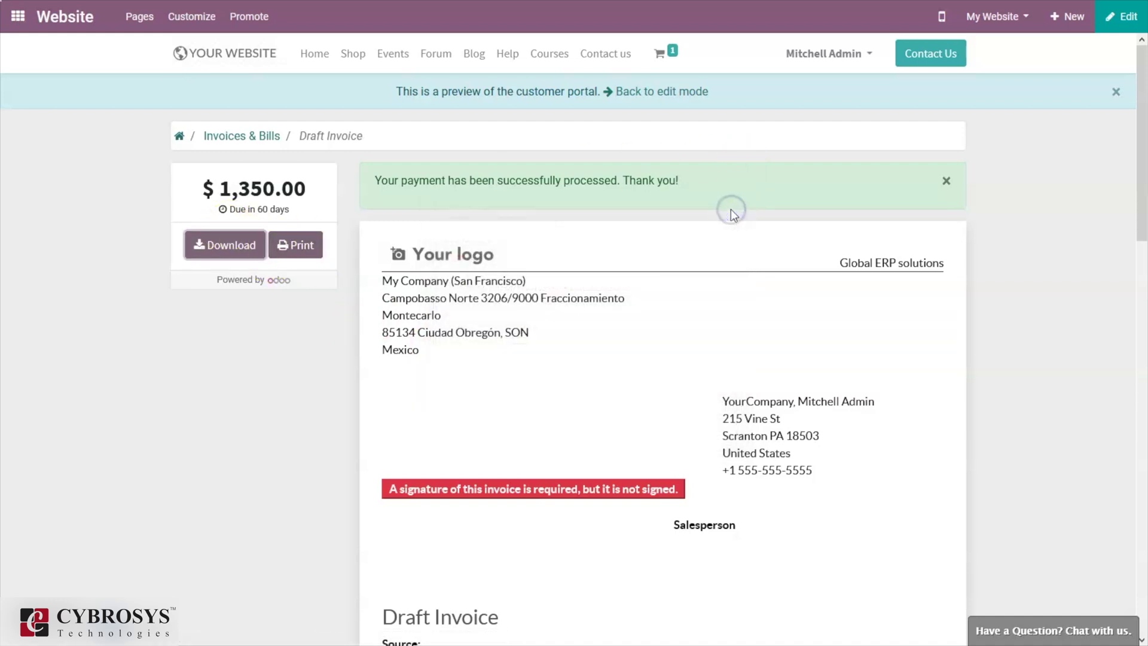